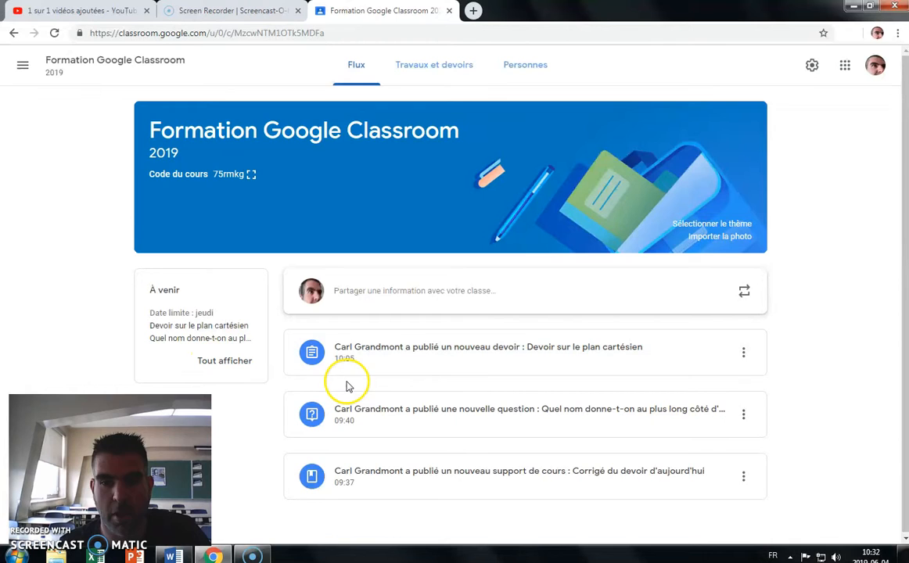
# Open the first student's submission for "Devoir sur le plan cartésien" and post the comment "Bien" on the Question 1 text
pyautogui.click(598, 353)
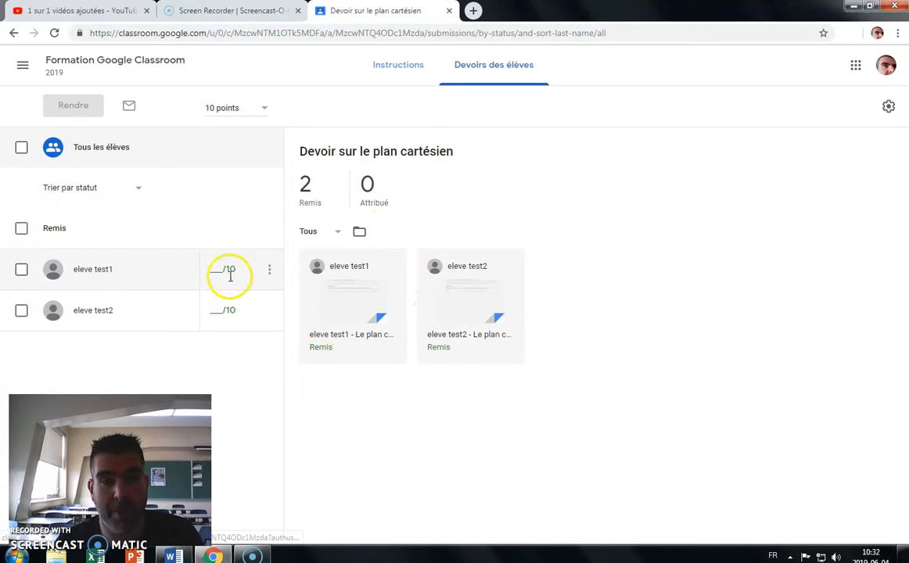
pyautogui.click(349, 339)
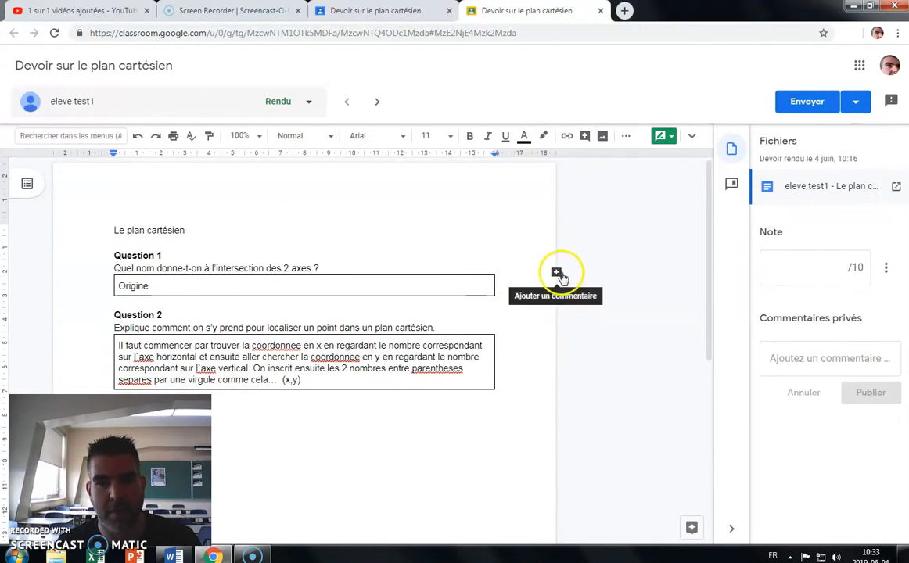
pyautogui.click(556, 273)
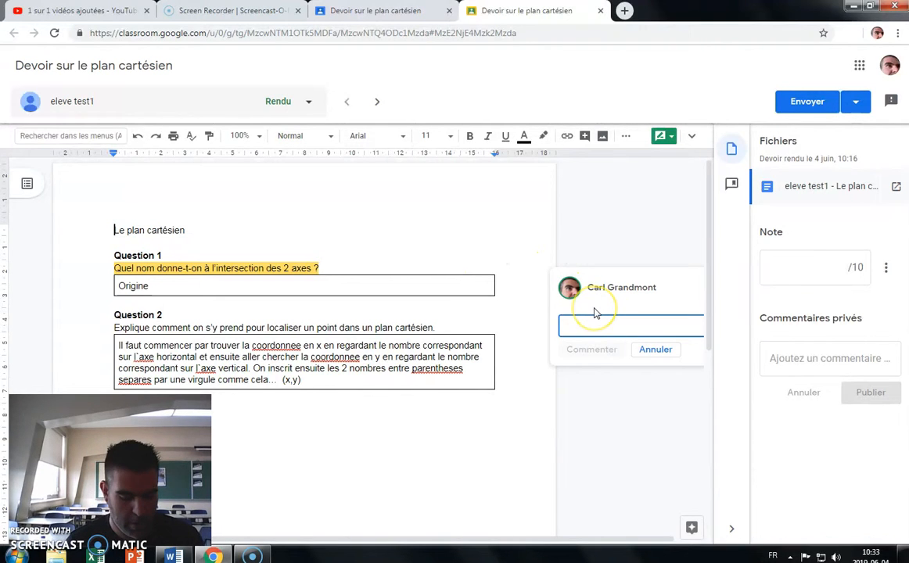
pyautogui.write('Bien')
pyautogui.click(591, 349)
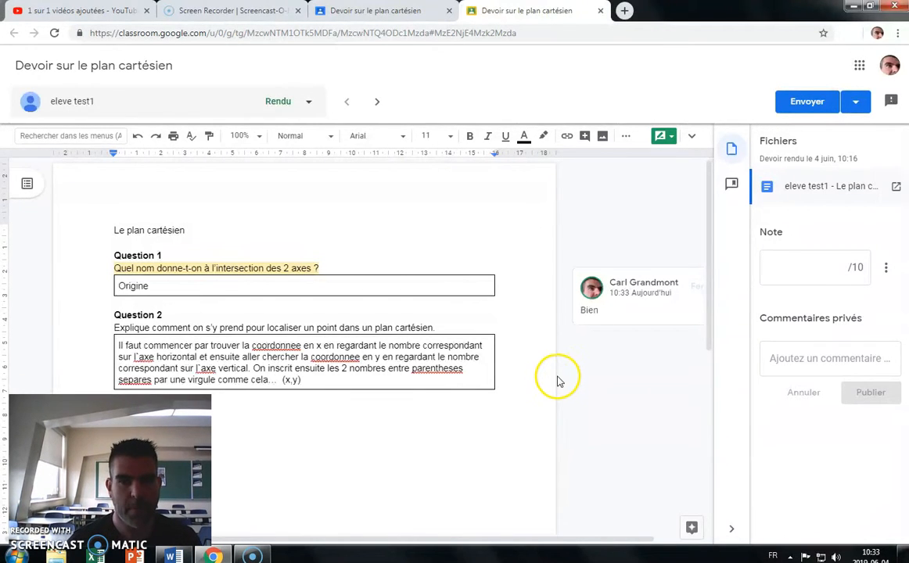
# Add the reusable comment "Ta démarche manque de rigueur!" to the comment bank
pyautogui.click(592, 377)
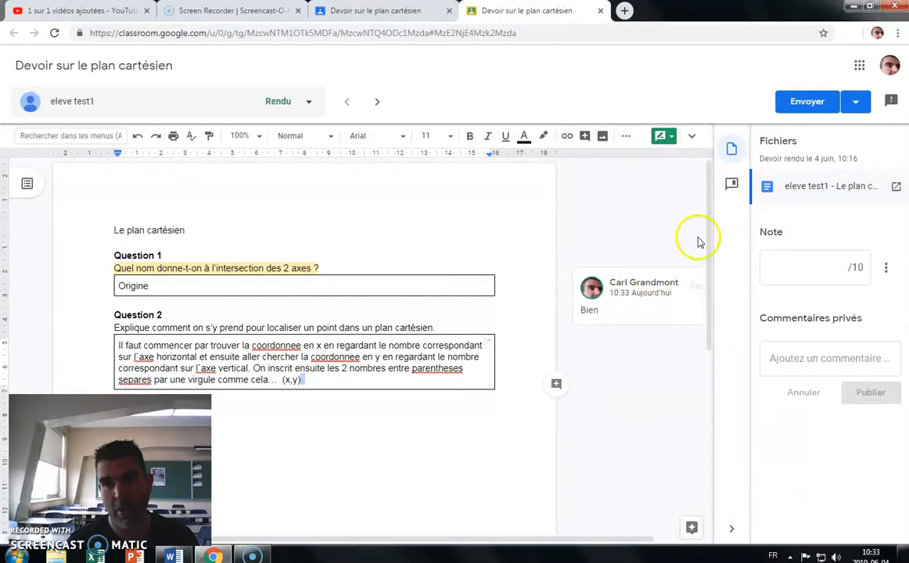
pyautogui.click(732, 187)
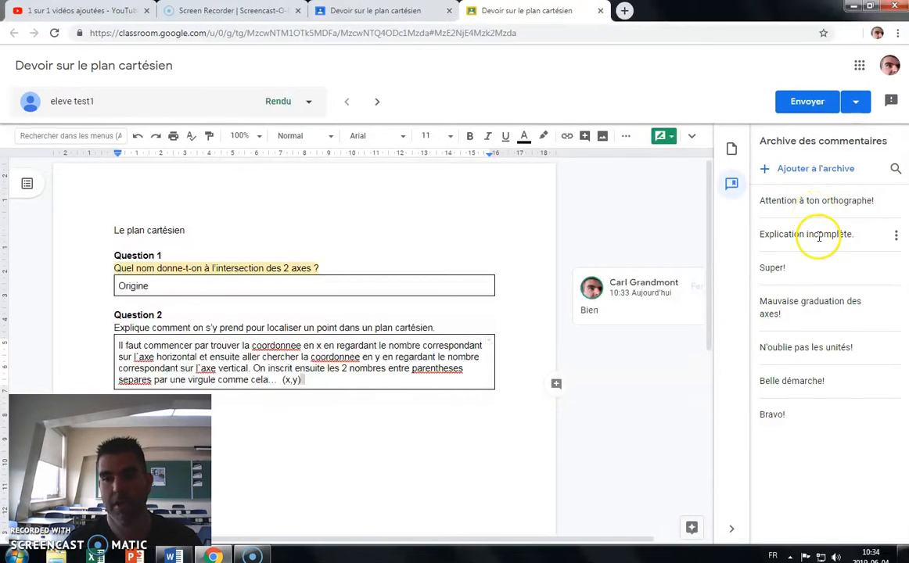
pyautogui.click(808, 170)
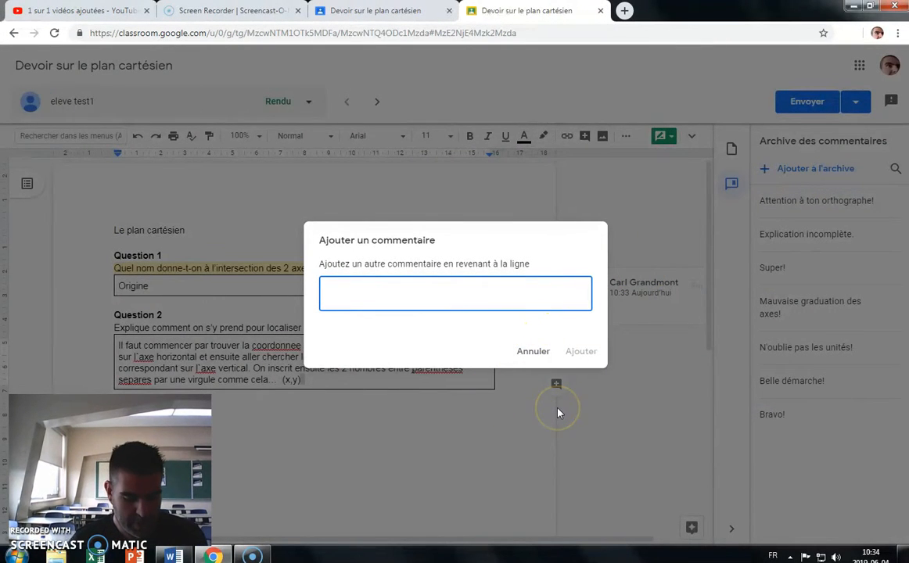
pyautogui.write('D')
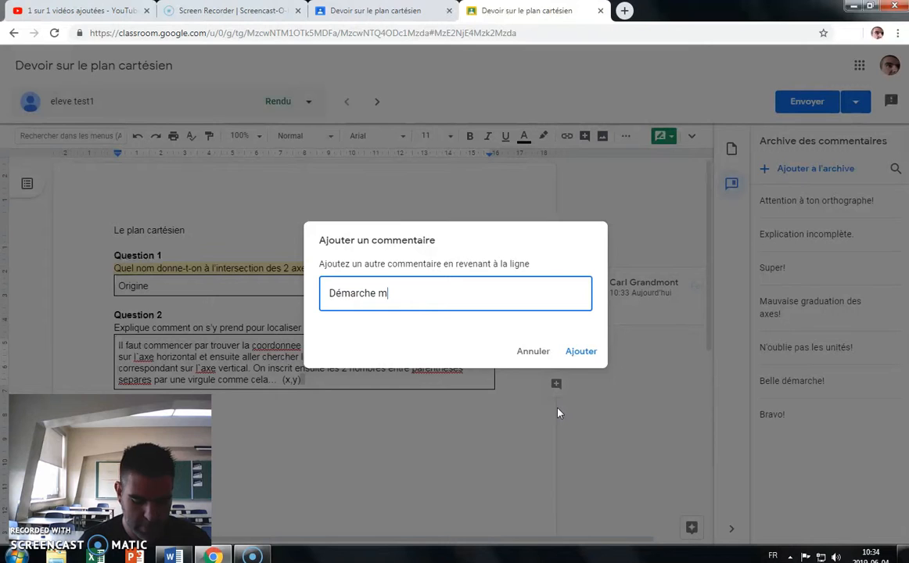
pyautogui.write('émarch')
pyautogui.press('BackSpace')
pyautogui.press('BackSpace')
pyautogui.press('BackSpace')
pyautogui.press('BackSpace')
pyautogui.press('BackSpace')
pyautogui.press('BackSpace')
pyautogui.press('BackSpace')
pyautogui.write('Ta démarche man')
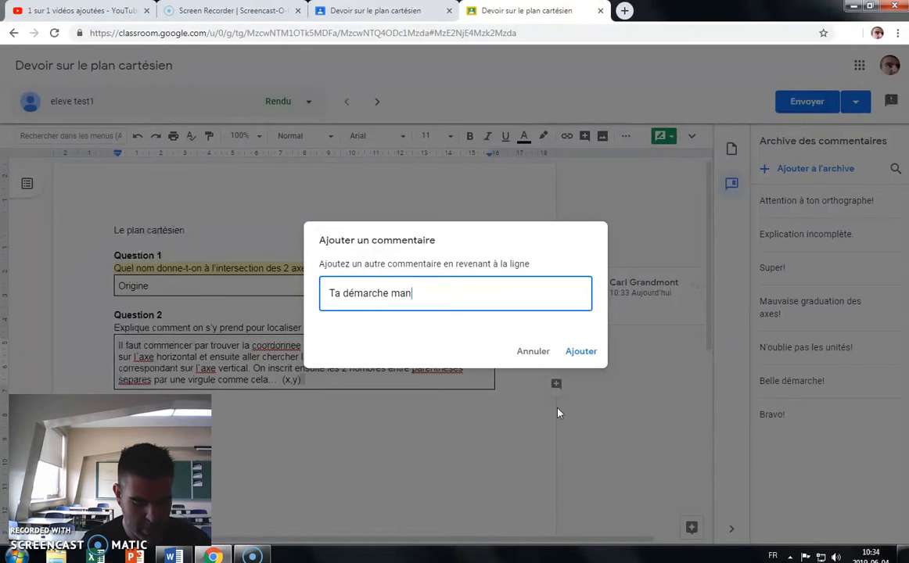
pyautogui.write('que de rigueur!')
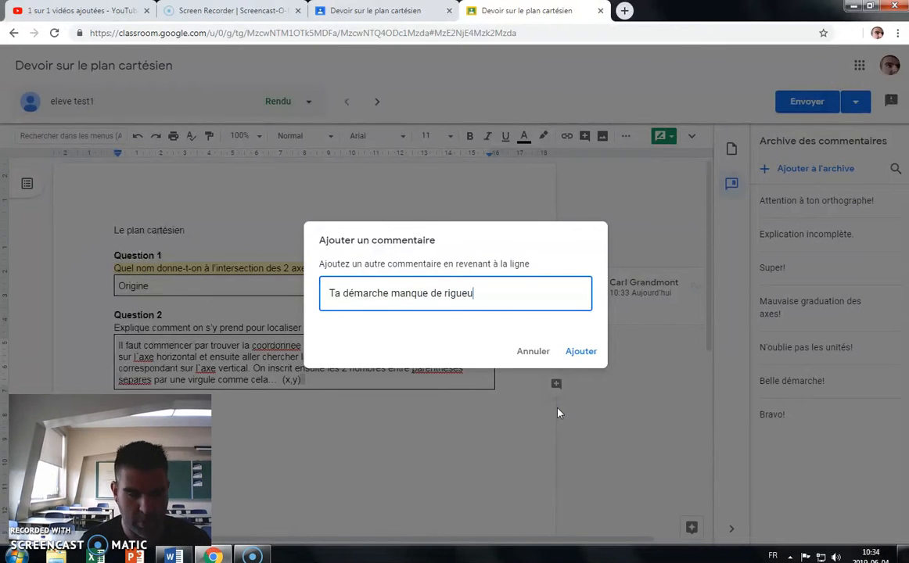
pyautogui.press('BackSpace')
pyautogui.write('!')
pyautogui.click(583, 352)
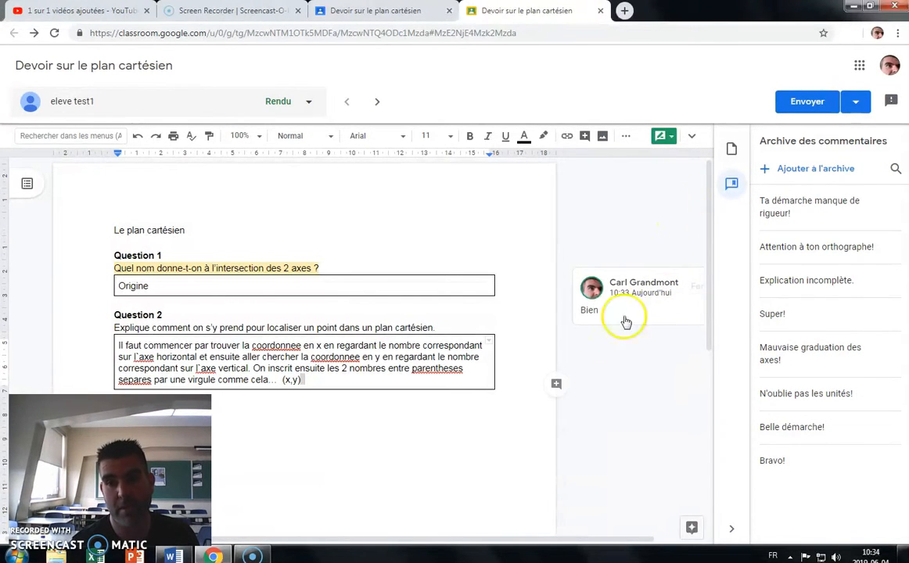
# Post the saved comment "Attention à ton orthographe!" from the comment bank on the Question 2 answer
pyautogui.click(556, 385)
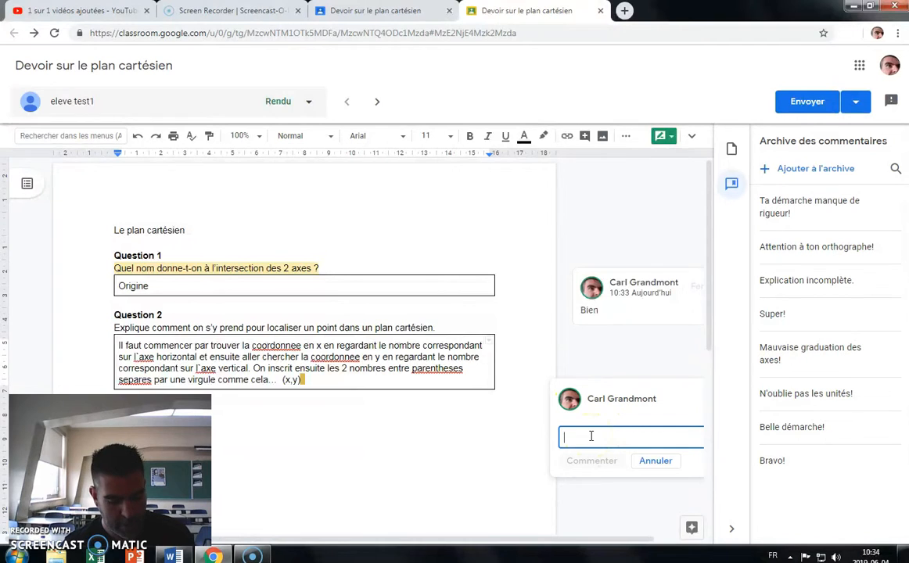
pyautogui.write('#')
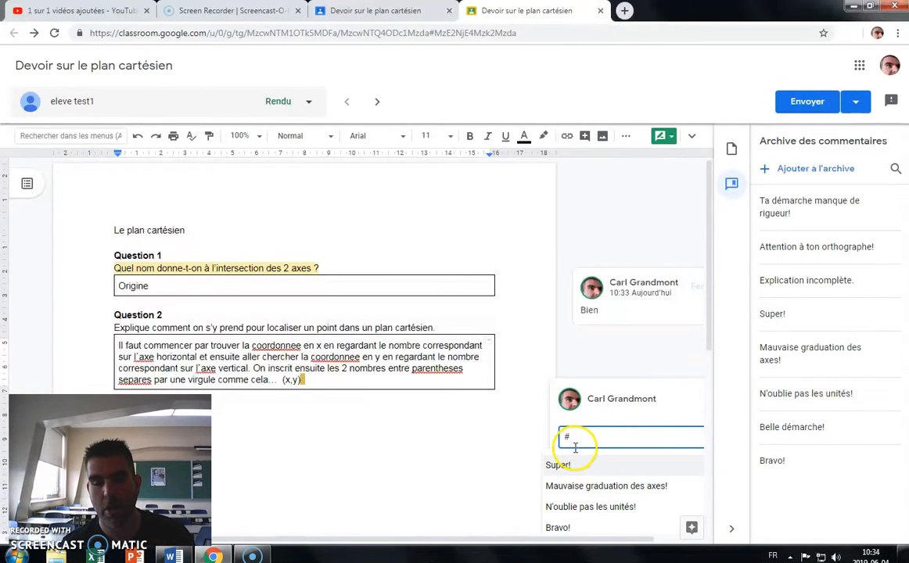
pyautogui.scroll(-1, 572, 441)
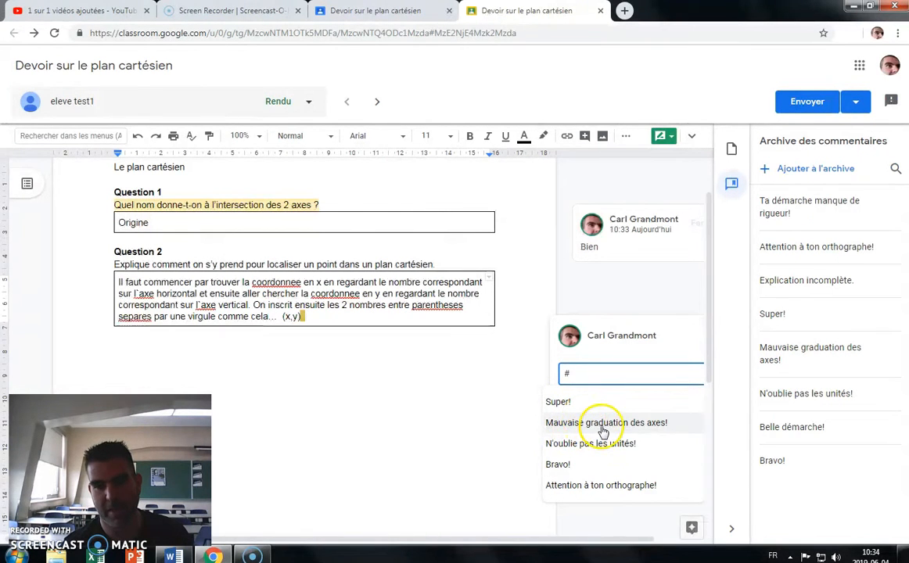
pyautogui.scroll(-1, 610, 479)
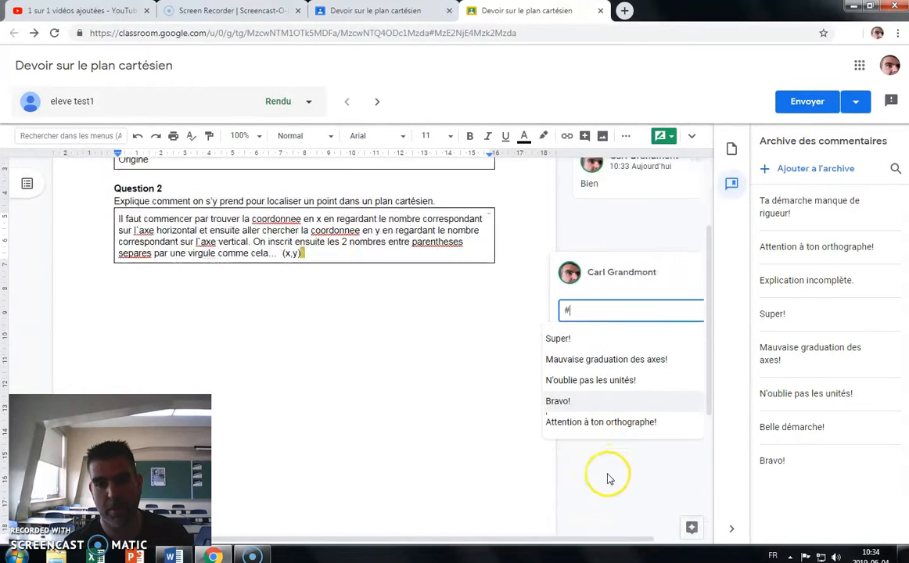
pyautogui.click(599, 422)
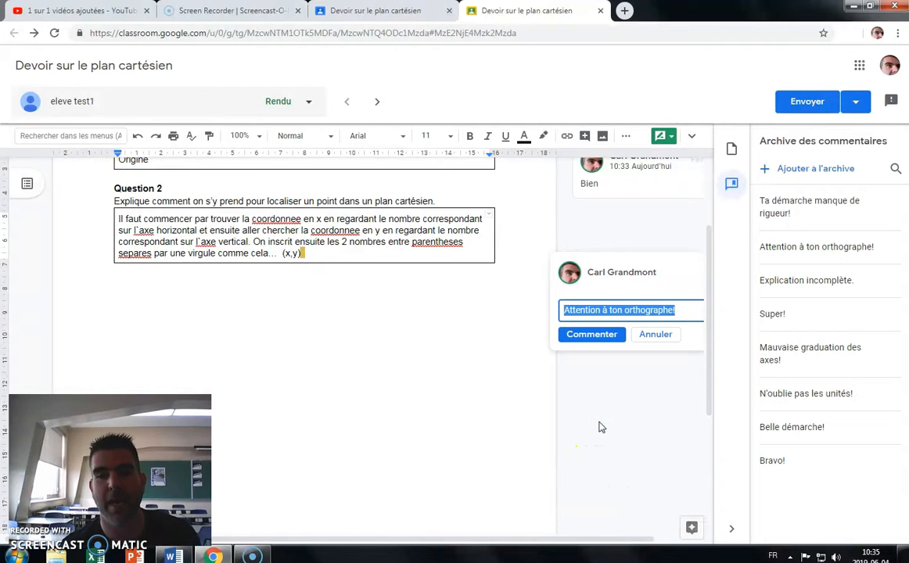
pyautogui.click(588, 335)
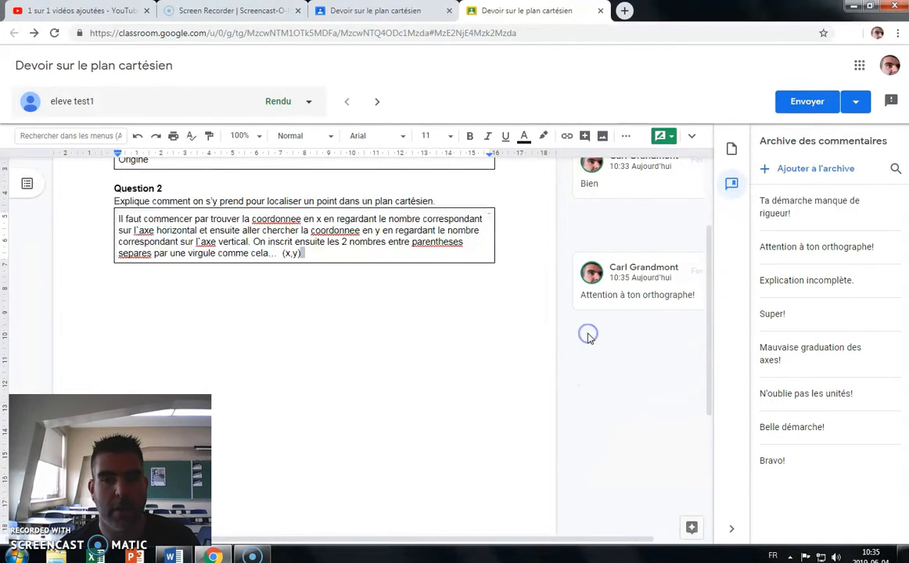
pyautogui.scroll(3, 440, 339)
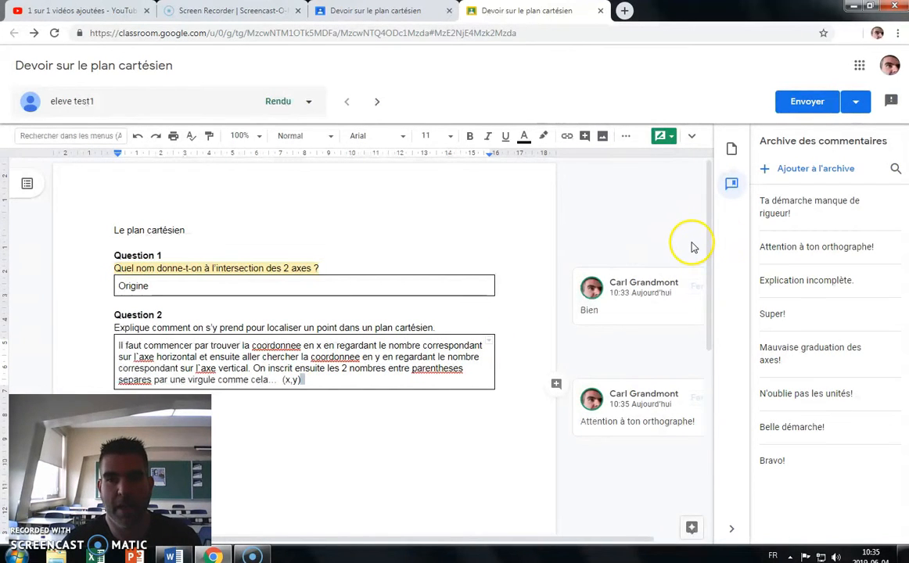
# Grade the first student's work 10 out of 10 and publish the private comment "Bravo beau travail!"
pyautogui.click(731, 151)
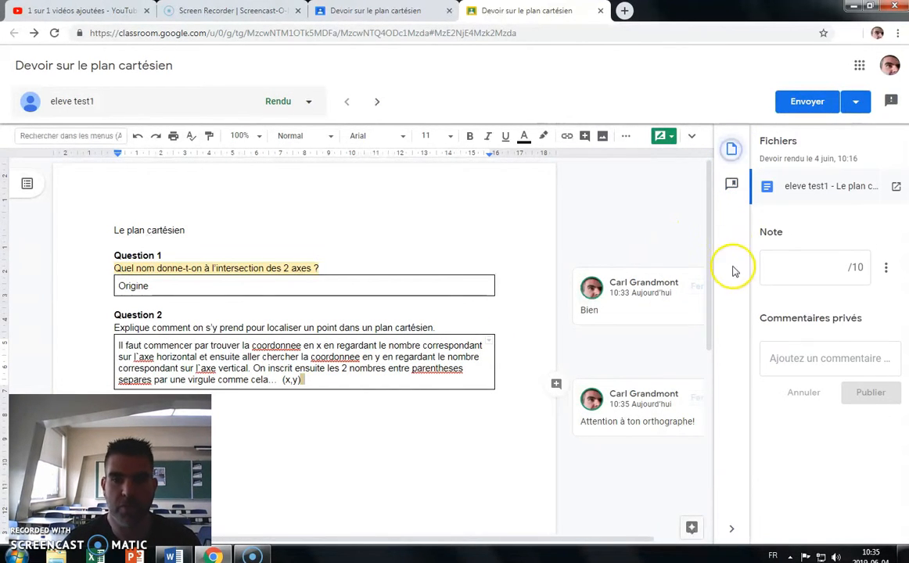
pyautogui.click(841, 266)
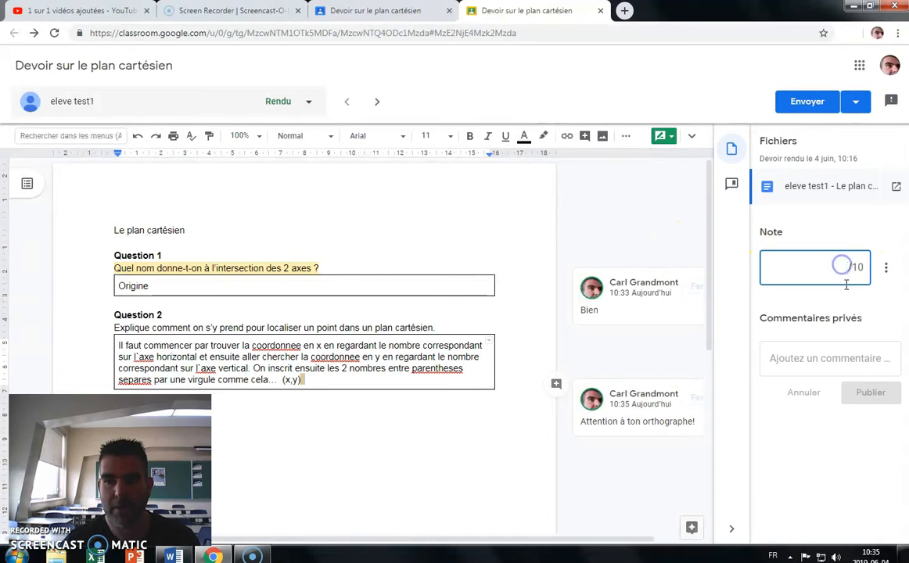
pyautogui.write('10')
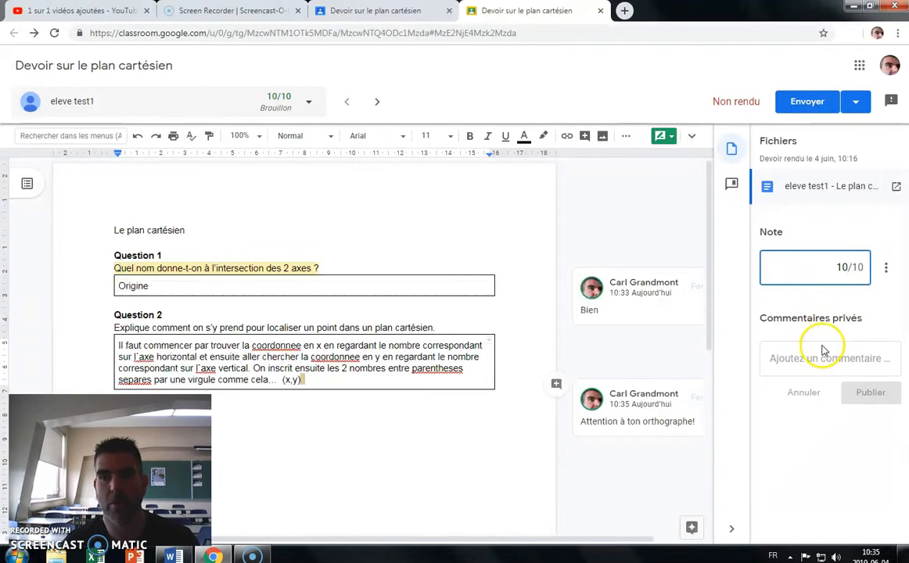
pyautogui.click(800, 357)
pyautogui.write('Bravo beau travail!')
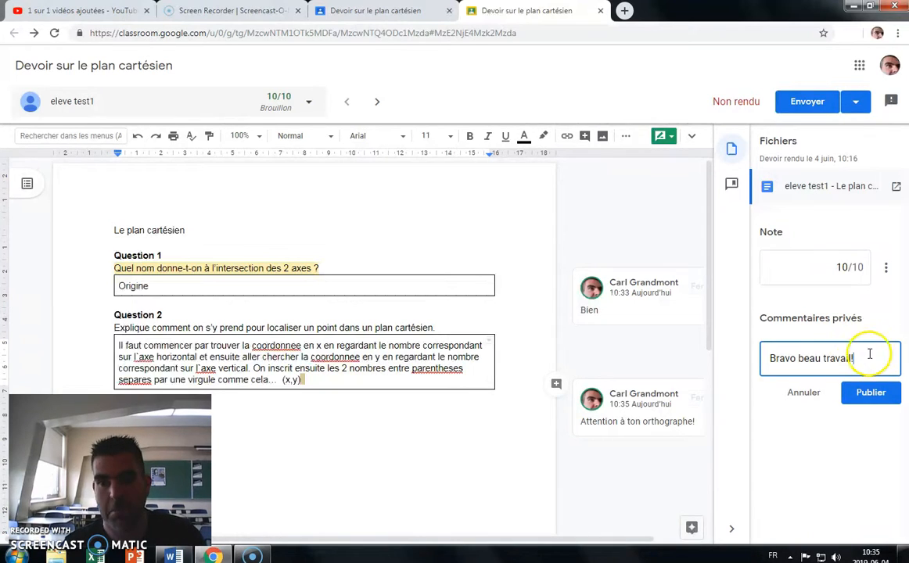
pyautogui.click(873, 397)
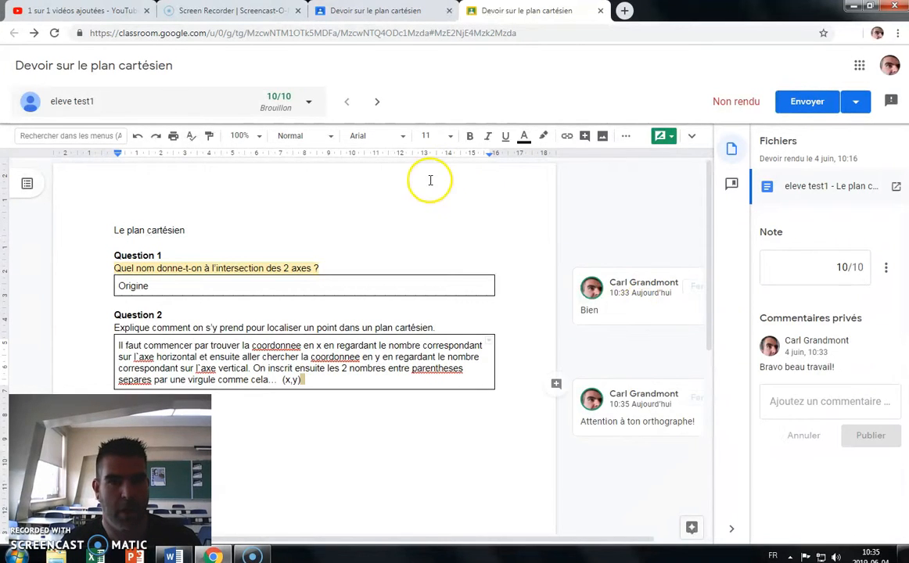
# Switch to the second student's submission and post the comment "Wow!" on the Question 1 text
pyautogui.click(378, 104)
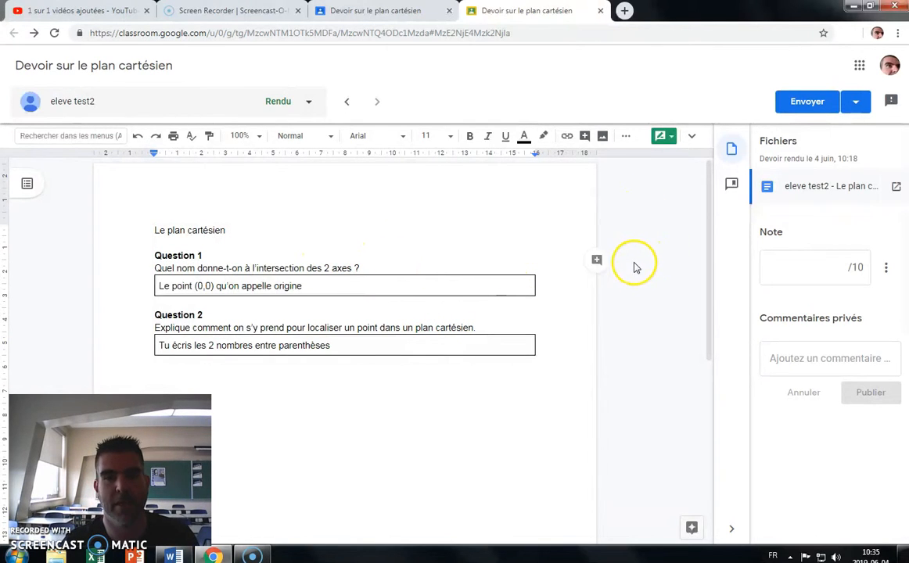
pyautogui.click(596, 274)
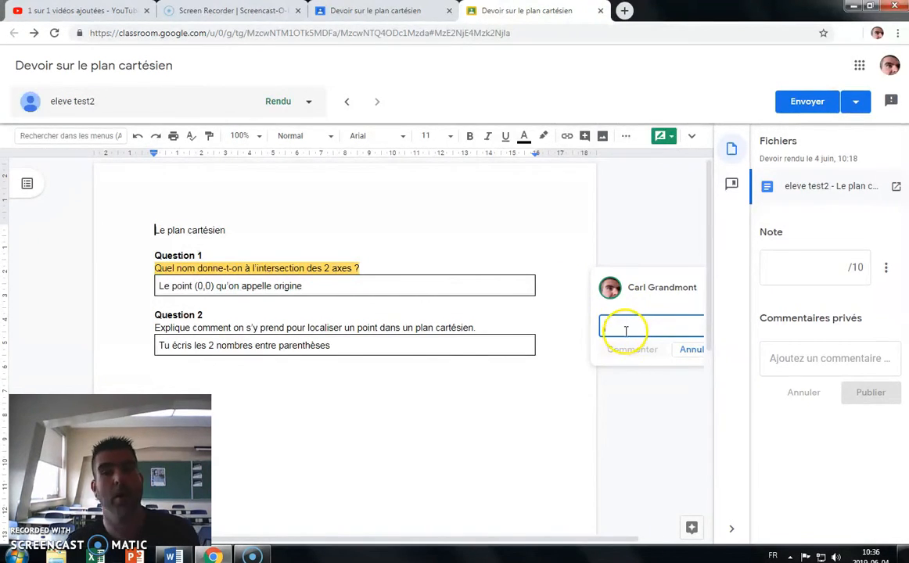
pyautogui.write('Wow!')
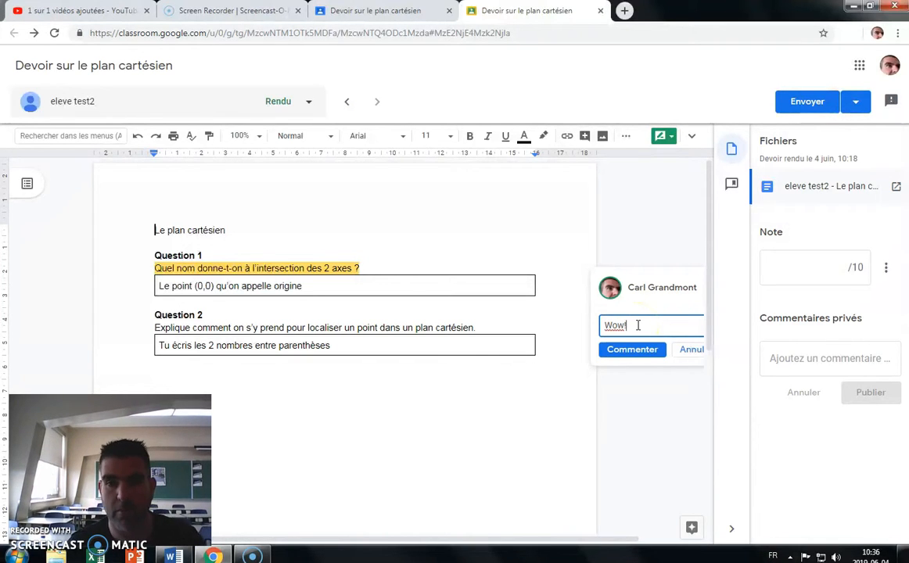
pyautogui.click(642, 353)
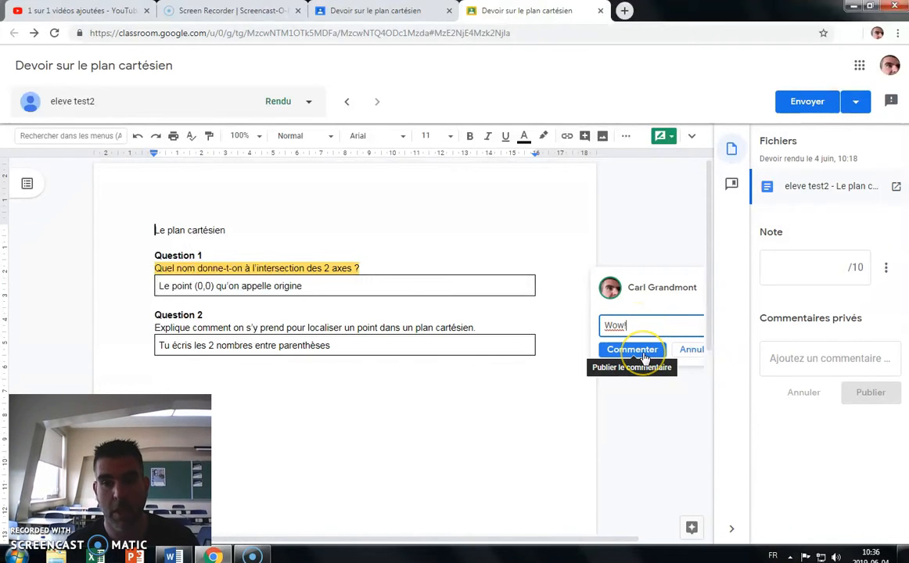
pyautogui.click(633, 349)
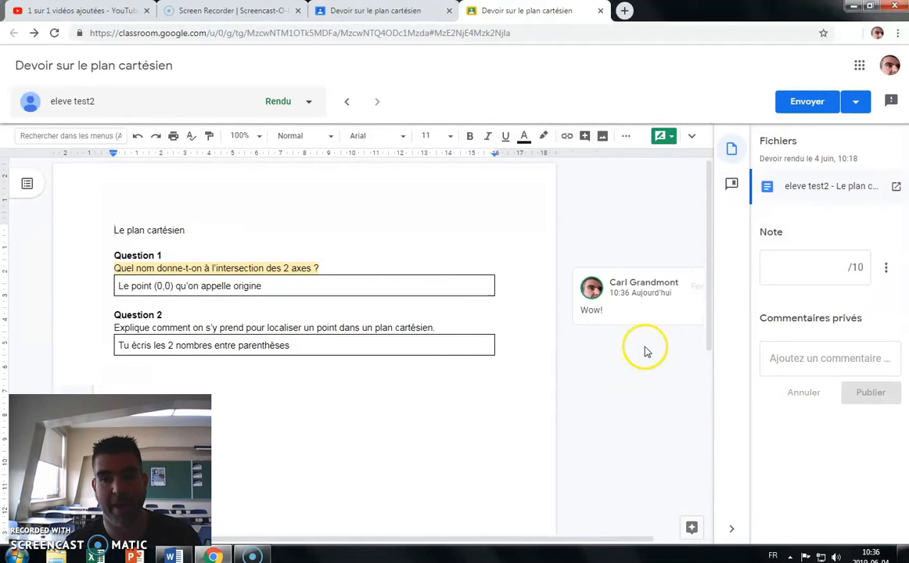
# Save the posted "Wow!" comment to the comment bank and display the bank's list
pyautogui.click(732, 185)
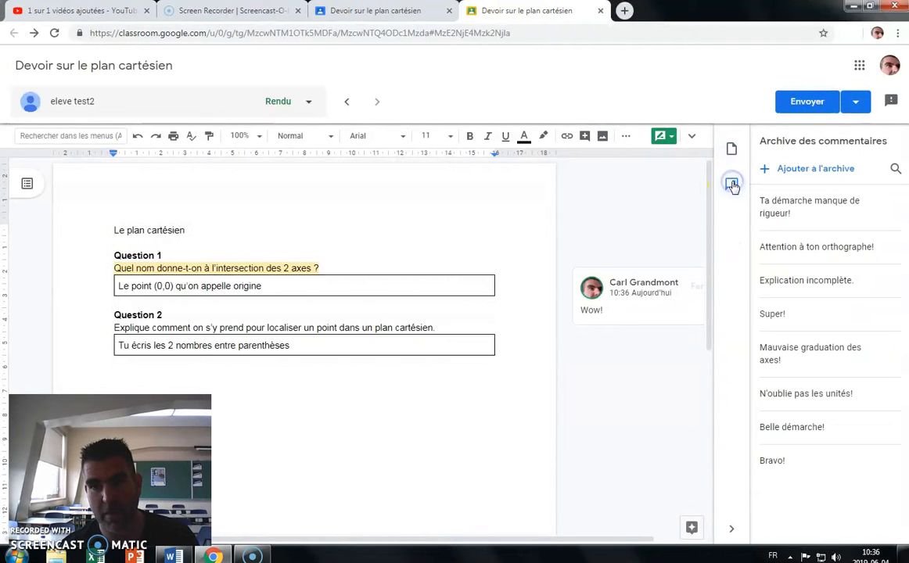
pyautogui.click(735, 531)
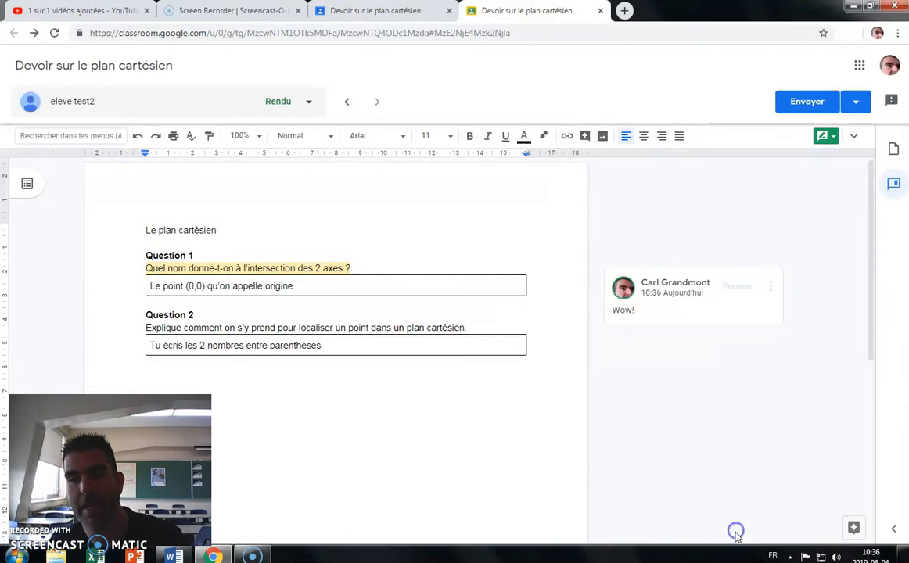
pyautogui.click(770, 287)
pyautogui.click(820, 395)
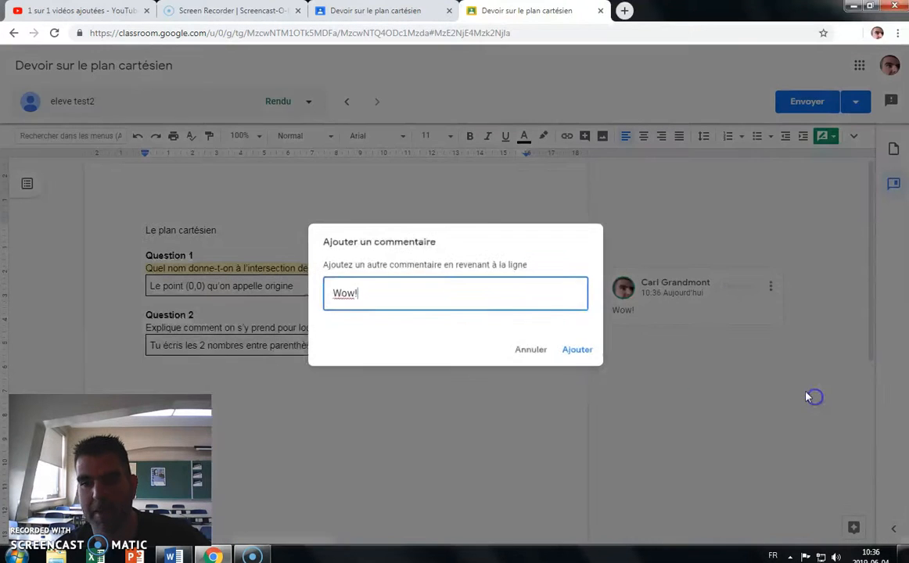
pyautogui.click(572, 344)
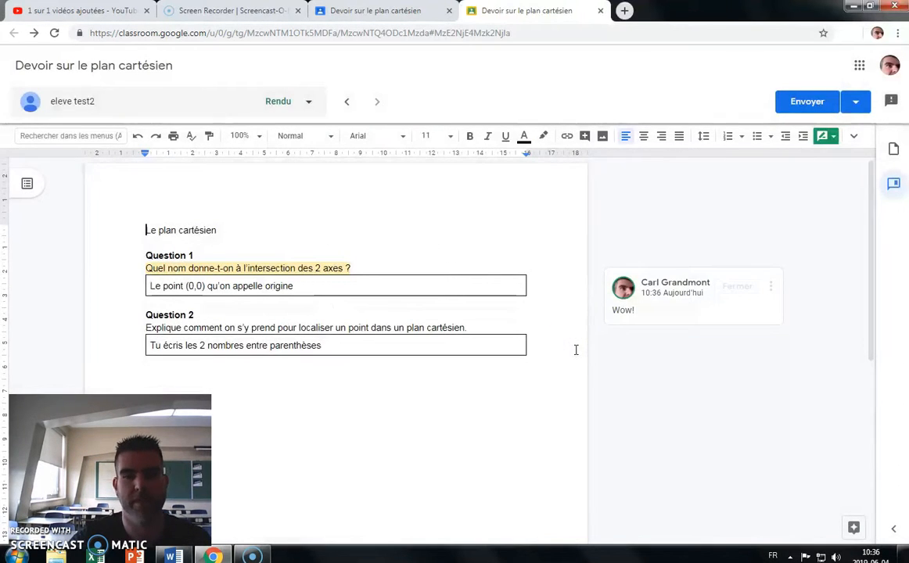
pyautogui.click(753, 384)
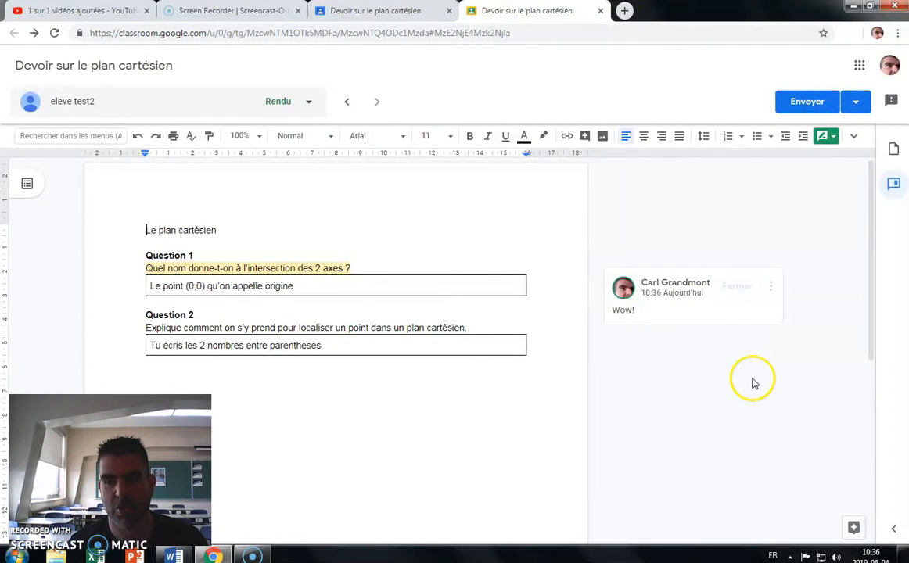
pyautogui.click(897, 532)
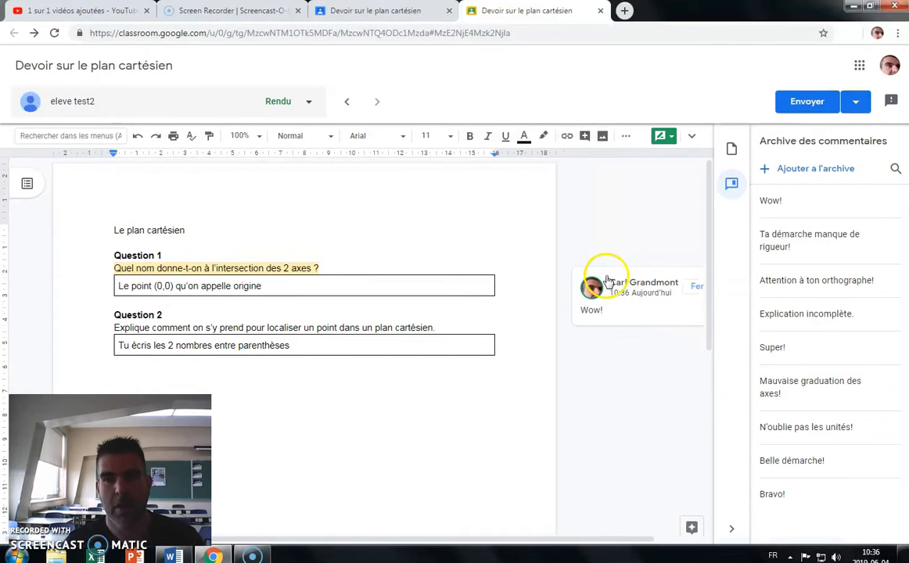
pyautogui.click(732, 148)
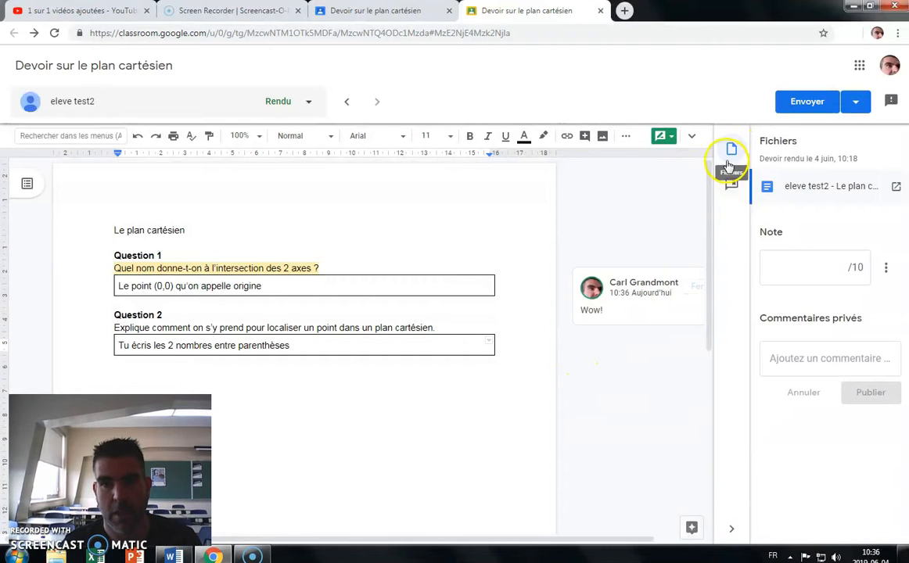
pyautogui.click(563, 362)
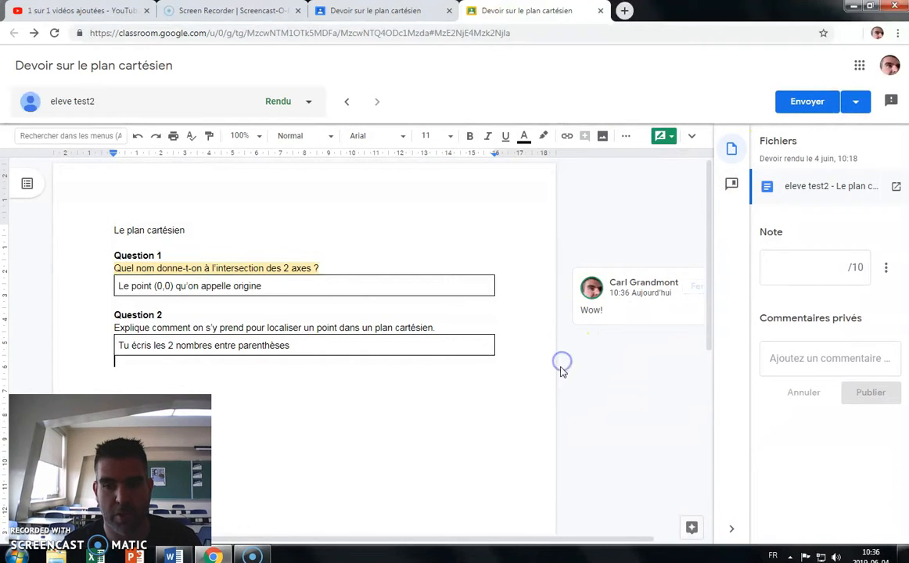
pyautogui.click(691, 527)
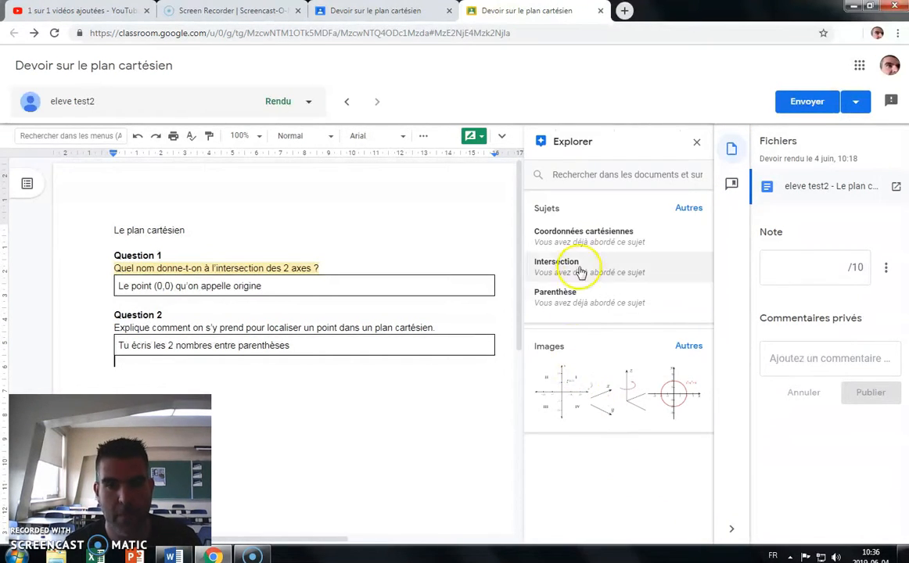
pyautogui.click(442, 327)
pyautogui.click(698, 140)
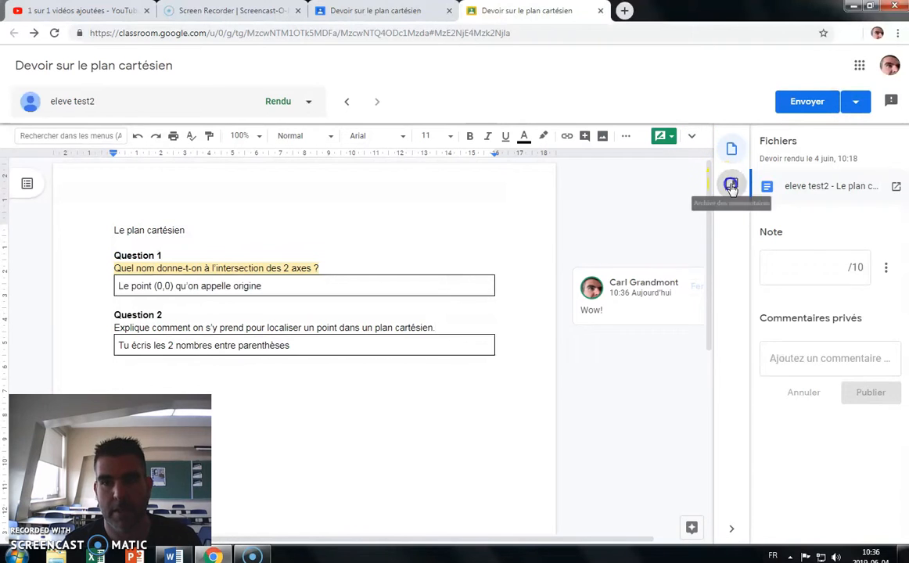
# Post the saved comment "Explication incomplète." from the comment bank on the word "parenthèses" in the Question 2 answer
pyautogui.click(730, 185)
pyautogui.click(577, 346)
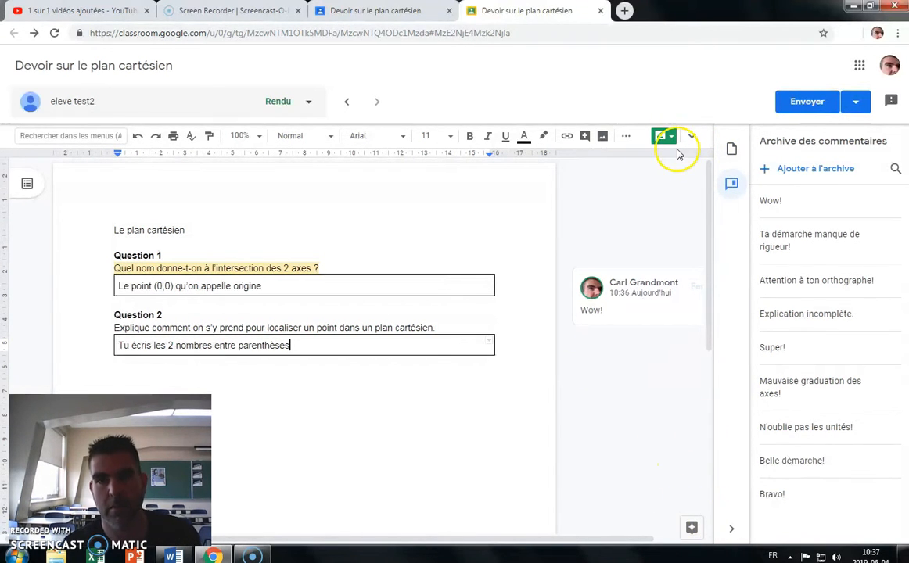
pyautogui.click(584, 136)
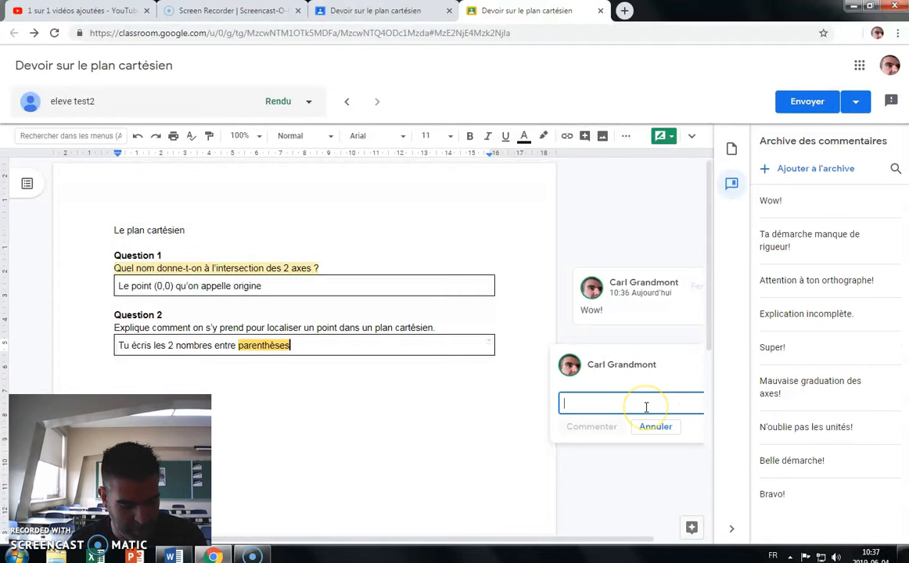
pyautogui.write('#')
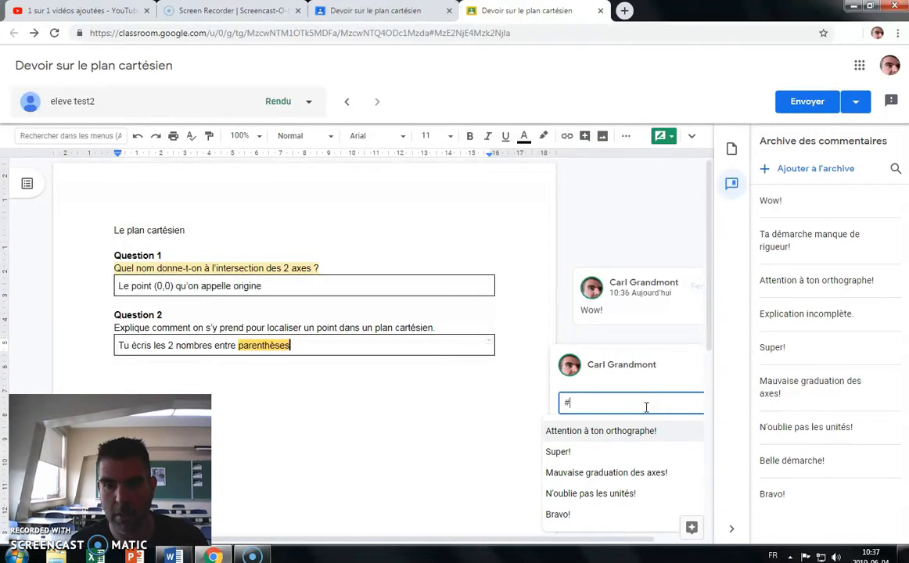
pyautogui.scroll(-2, 656, 446)
pyautogui.scroll(1, 629, 406)
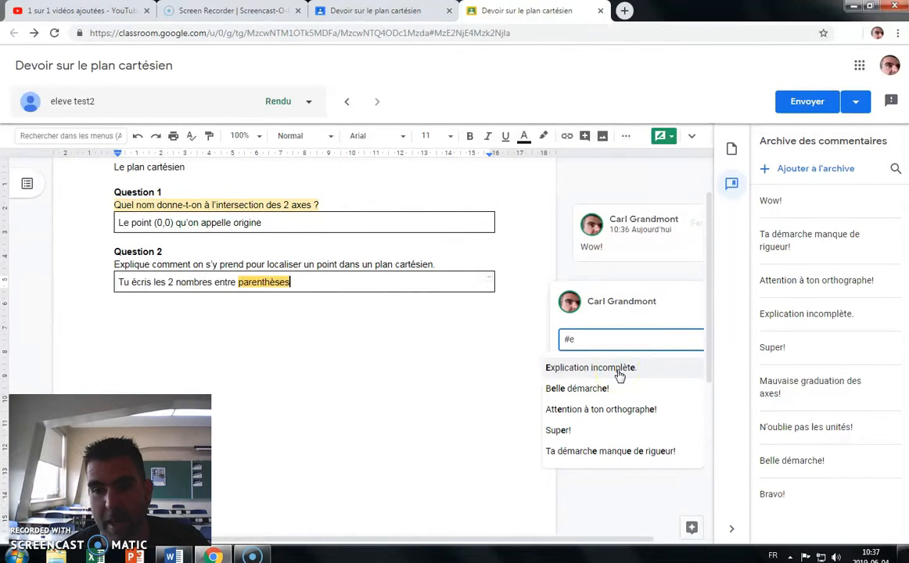
pyautogui.click(618, 374)
pyautogui.click(599, 363)
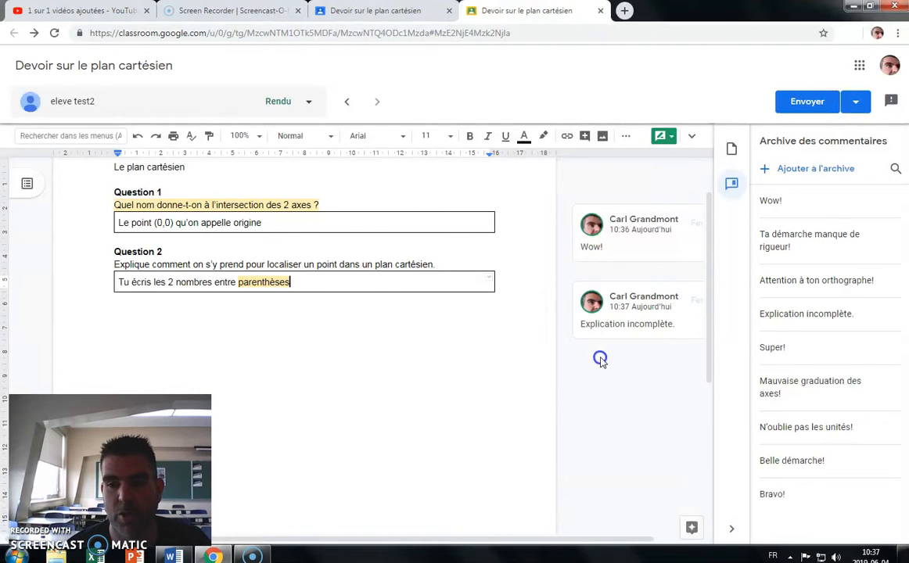
# Grade the second student's work 6 out of 10 and return it to the student
pyautogui.scroll(1, 478, 310)
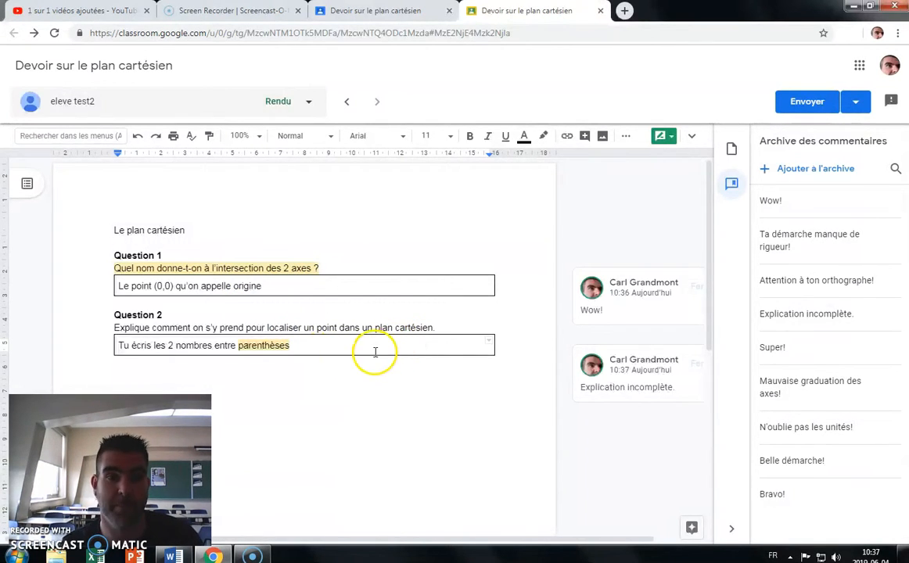
pyautogui.click(731, 149)
pyautogui.click(838, 269)
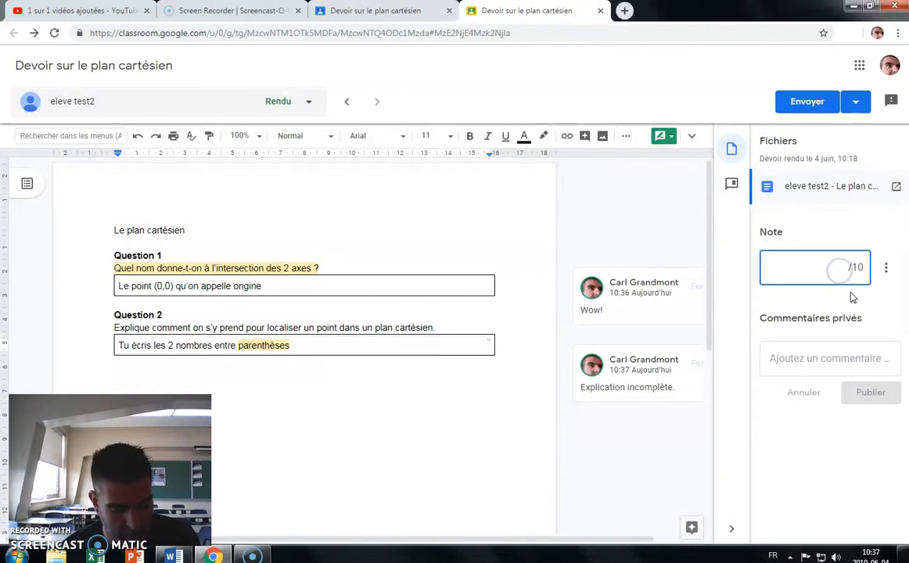
pyautogui.write('6')
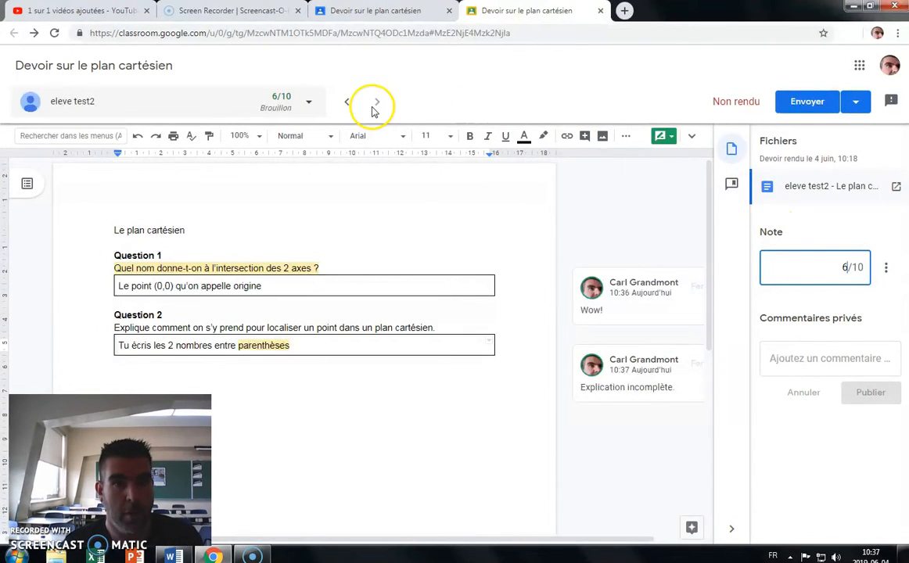
pyautogui.click(810, 110)
pyautogui.click(616, 342)
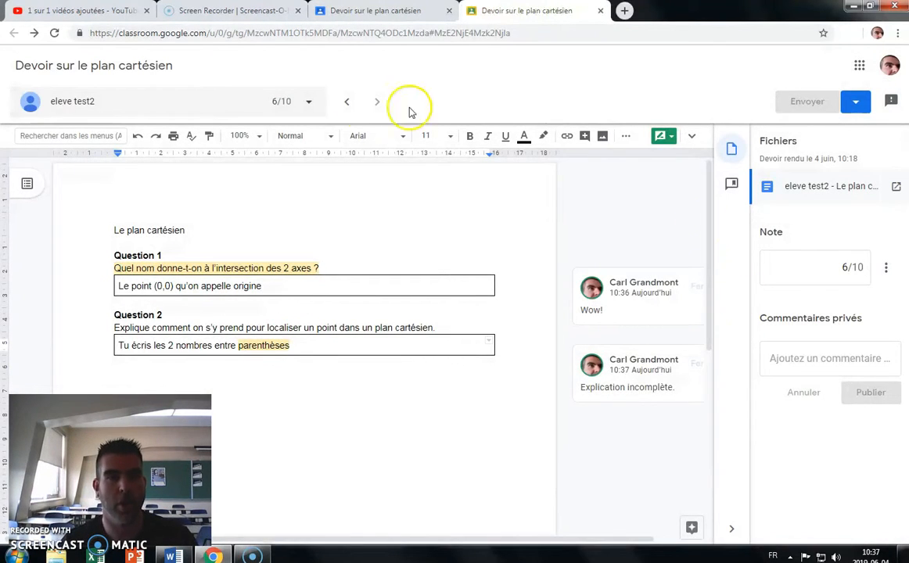
# Switch back to the first student's submission and return the graded work to the student
pyautogui.click(350, 104)
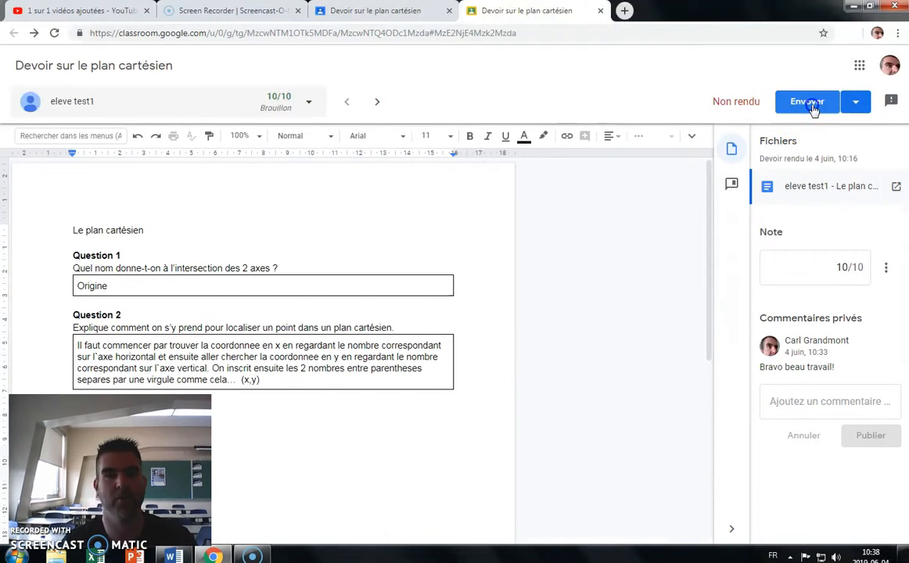
pyautogui.click(810, 108)
pyautogui.click(622, 341)
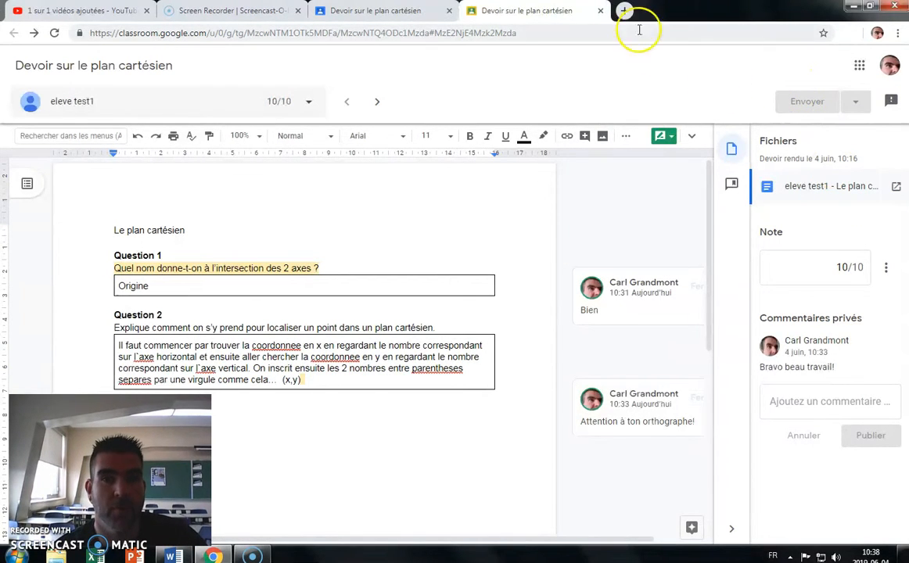
# Close the grading view and select the first student in the assignment's list of graded students
pyautogui.click(601, 10)
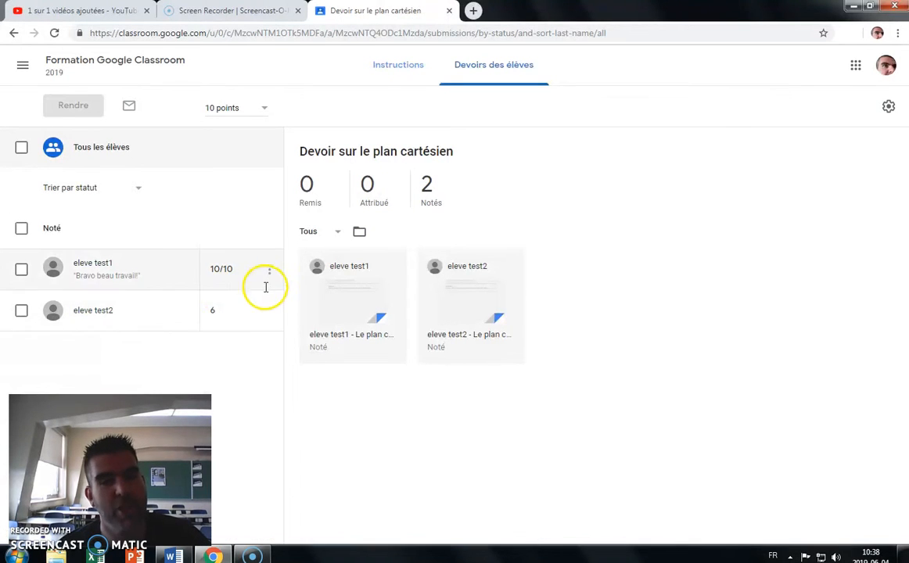
pyautogui.click(21, 269)
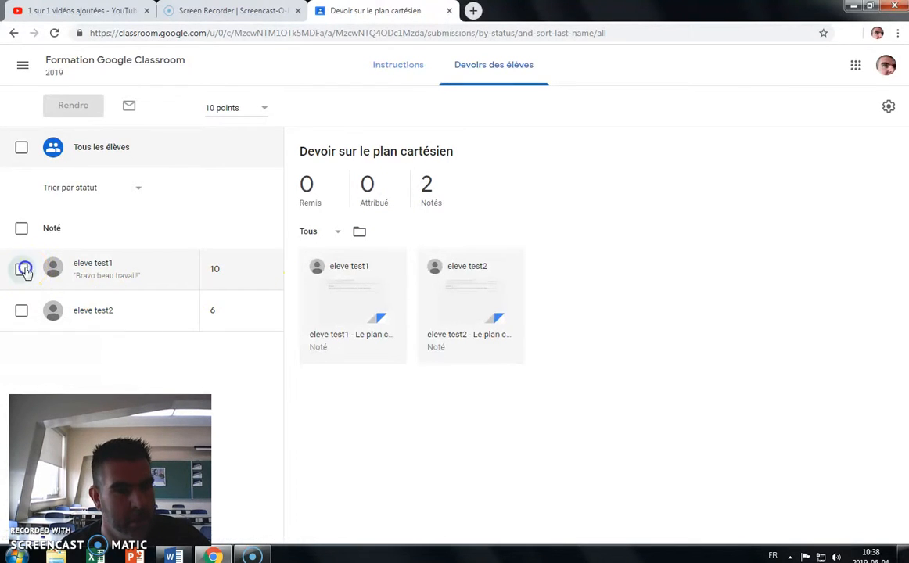